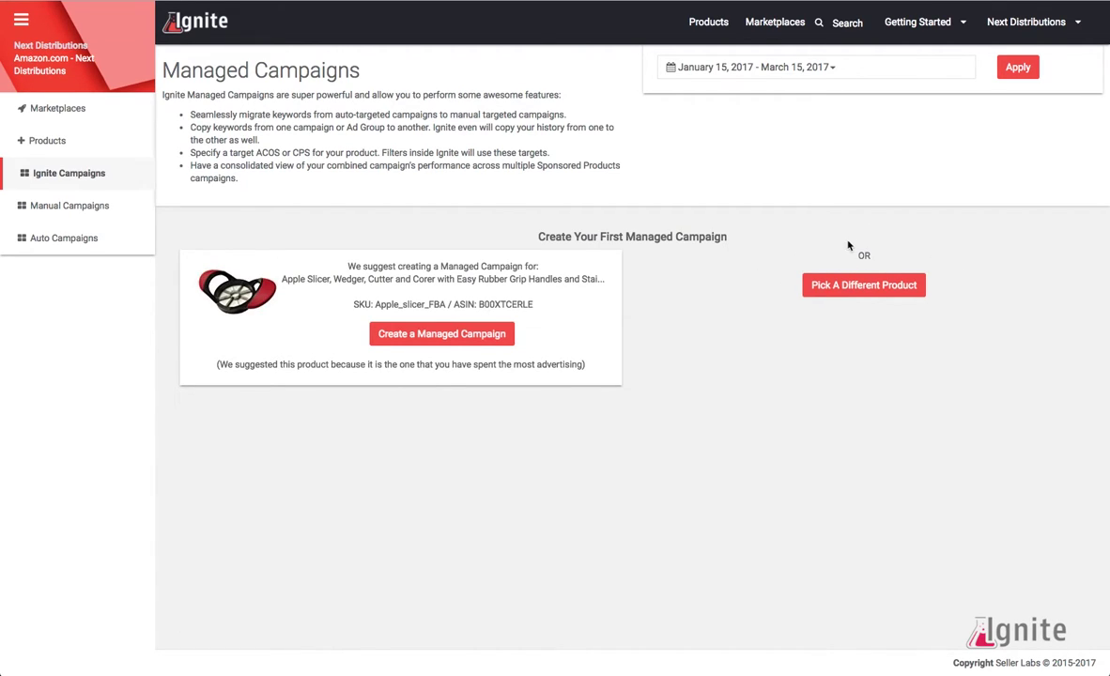
Start a managed campaign for the suggested apple slicer, ASIN B00XTCERLE
{"action": "left_click", "coordinate": [443, 339]}
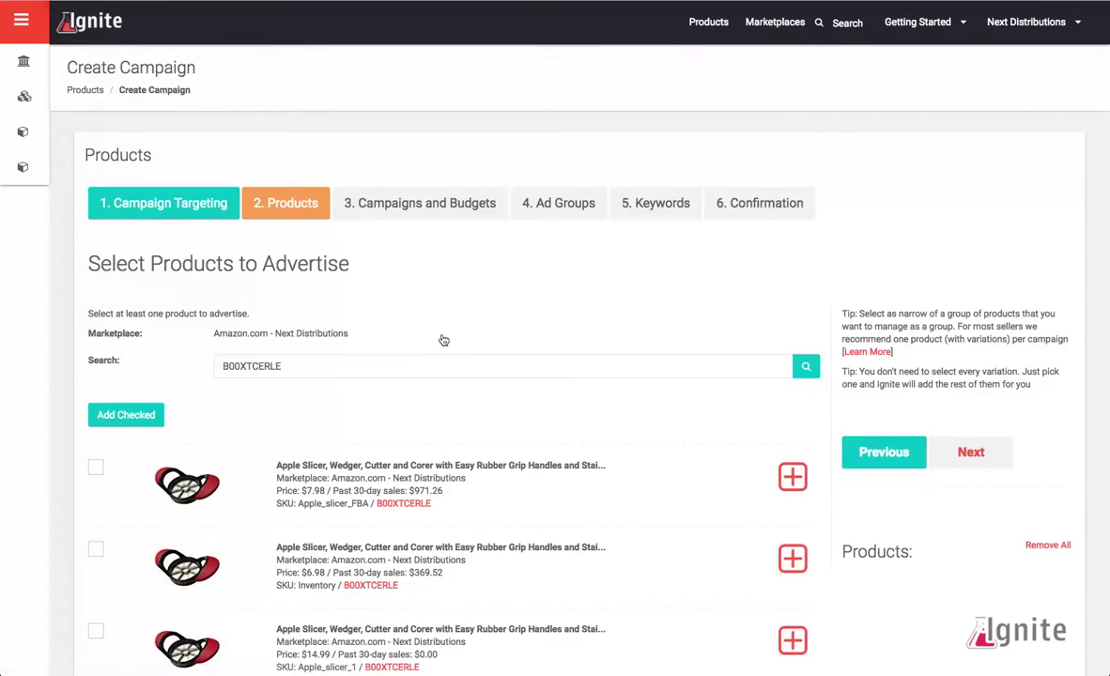
{"action": "scroll", "coordinate": [443, 340], "scroll_direction": "down", "scroll_amount": 2}
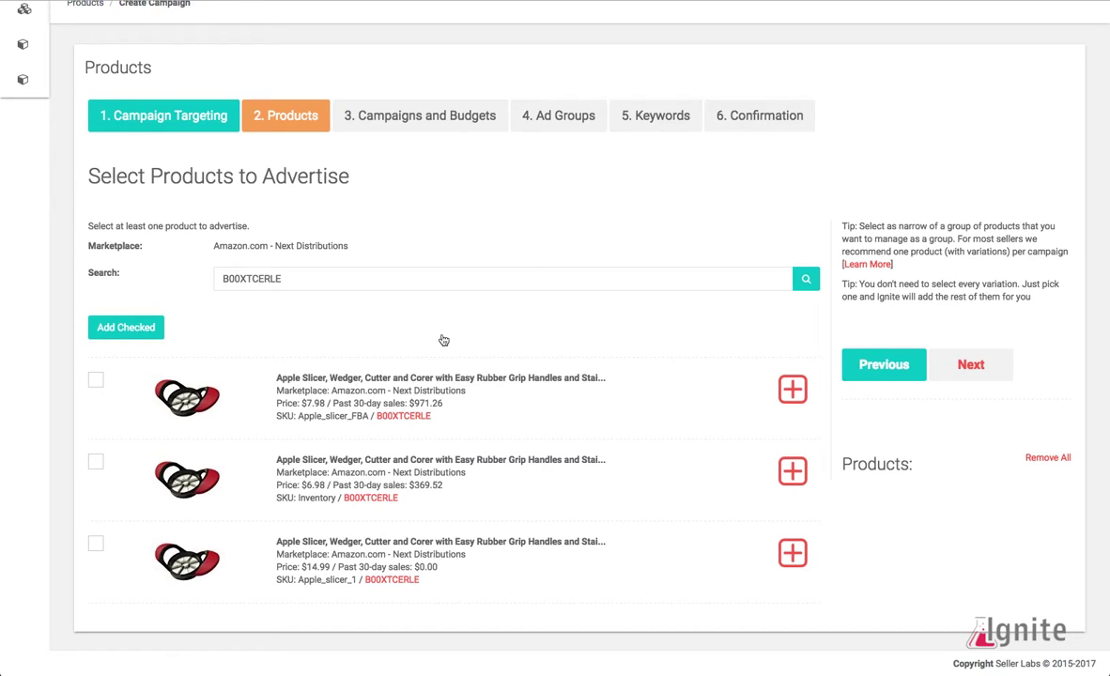
{"action": "left_click_drag", "start_coordinate": [300, 278], "coordinate": [174, 279]}
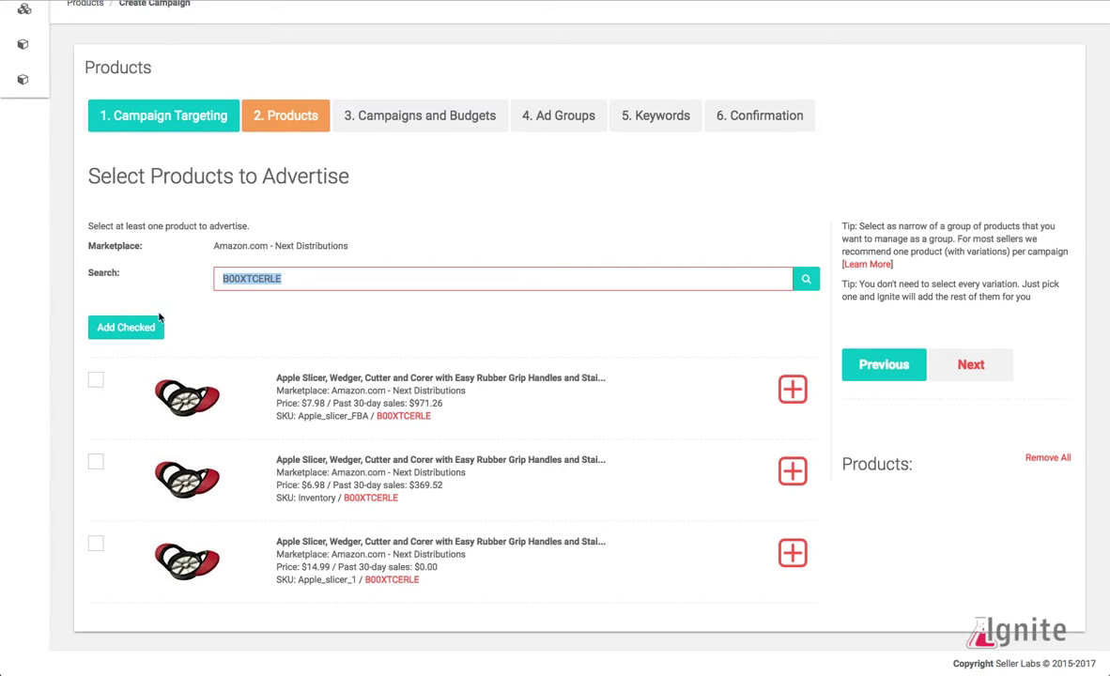
Add all three apple slicer listings to the campaign's Products list and proceed
{"action": "left_click", "coordinate": [95, 380]}
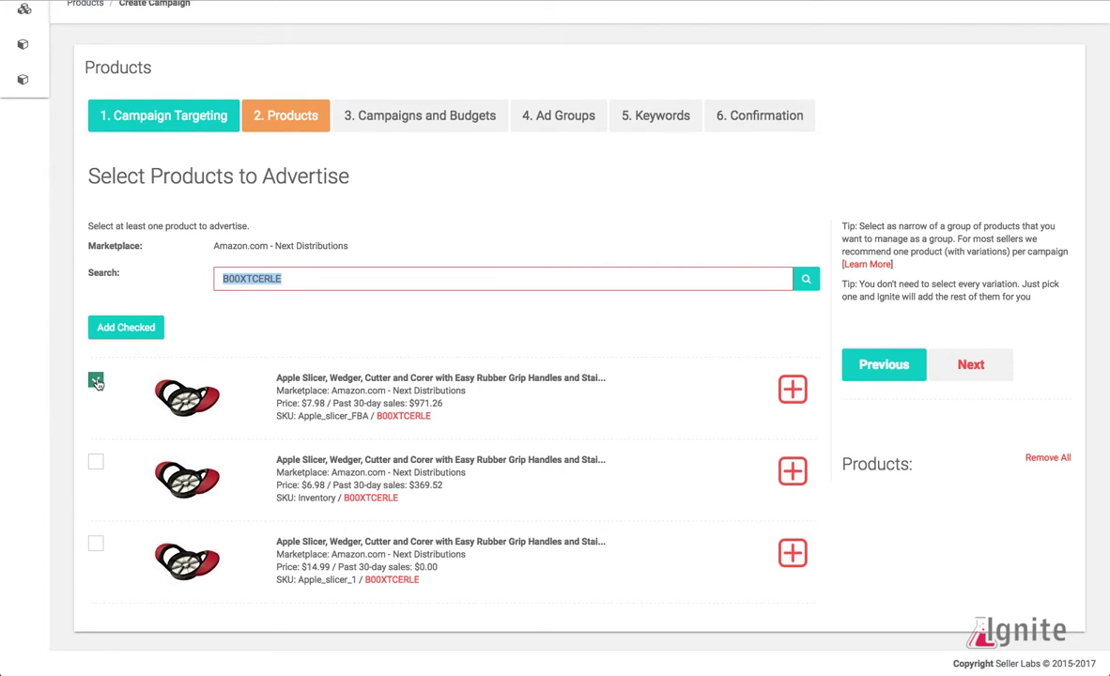
{"action": "left_click", "coordinate": [94, 462]}
{"action": "left_click", "coordinate": [95, 545]}
{"action": "left_click_drag", "start_coordinate": [275, 403], "coordinate": [451, 402]}
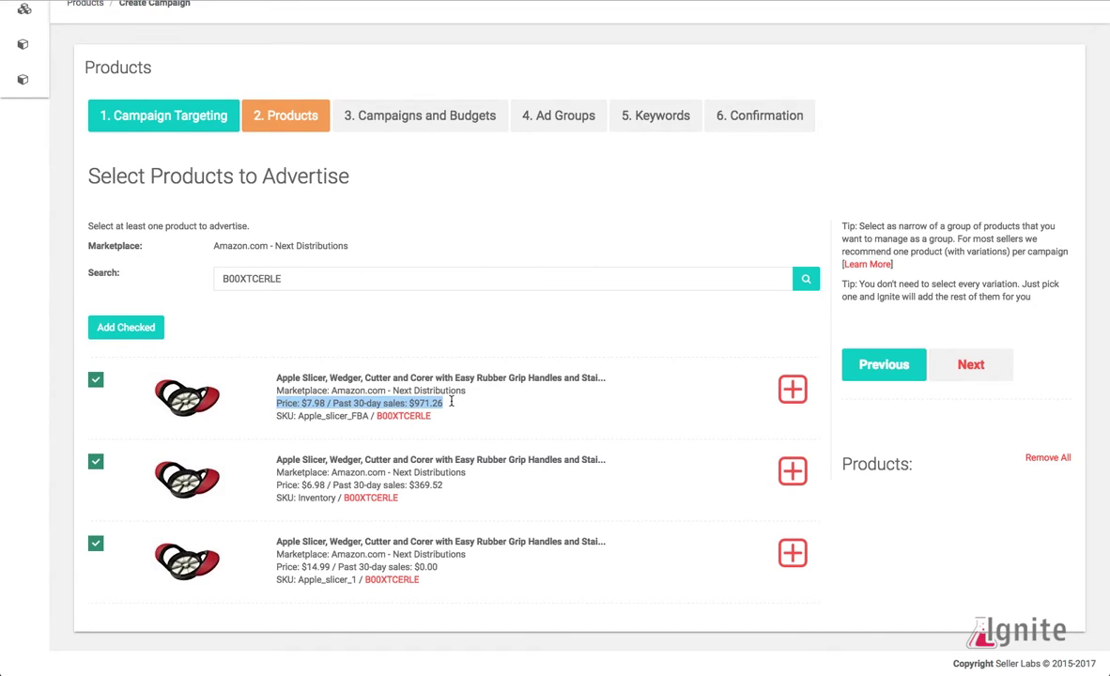
{"action": "left_click", "coordinate": [131, 328]}
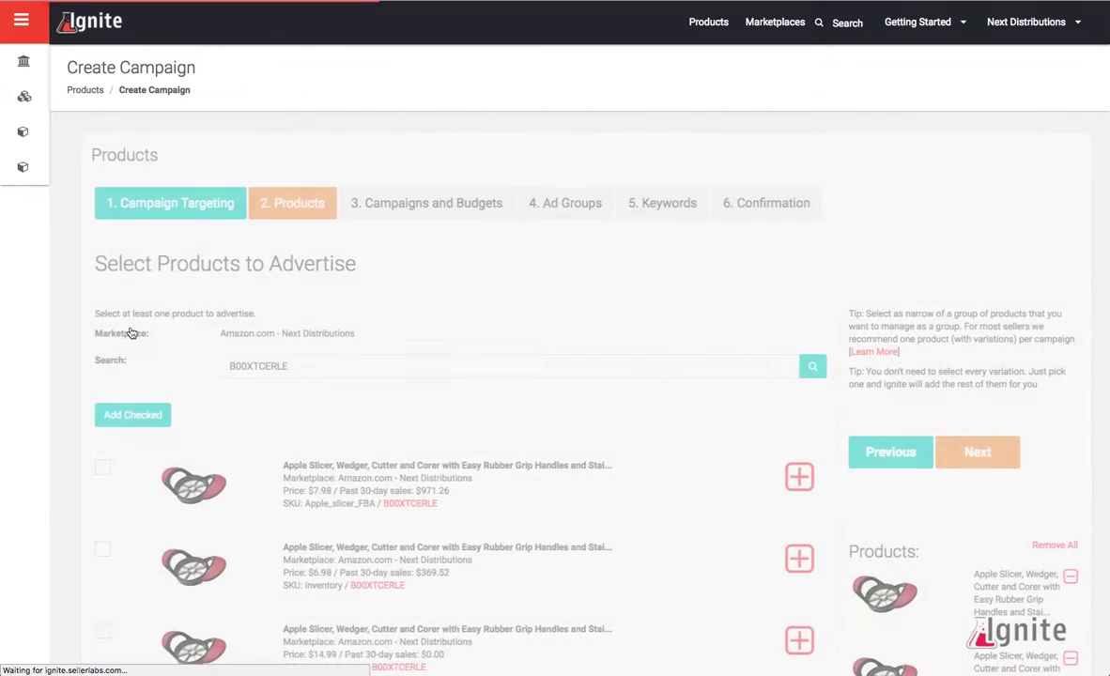
{"action": "scroll", "coordinate": [665, 373], "scroll_direction": "down", "scroll_amount": 3}
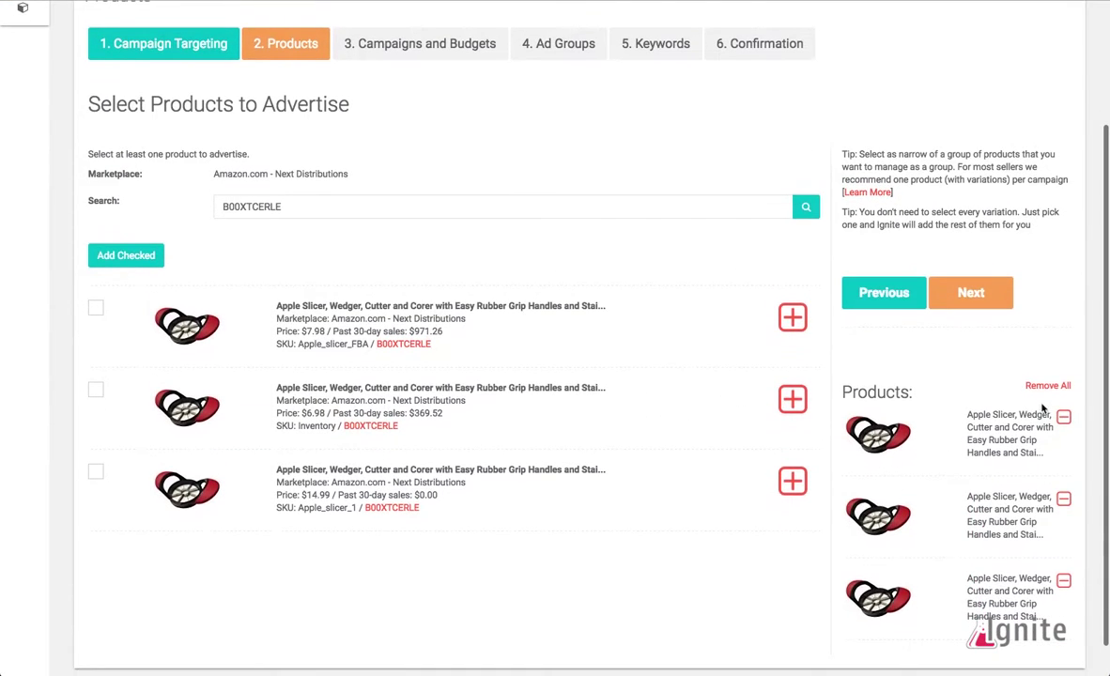
{"action": "left_click", "coordinate": [972, 296]}
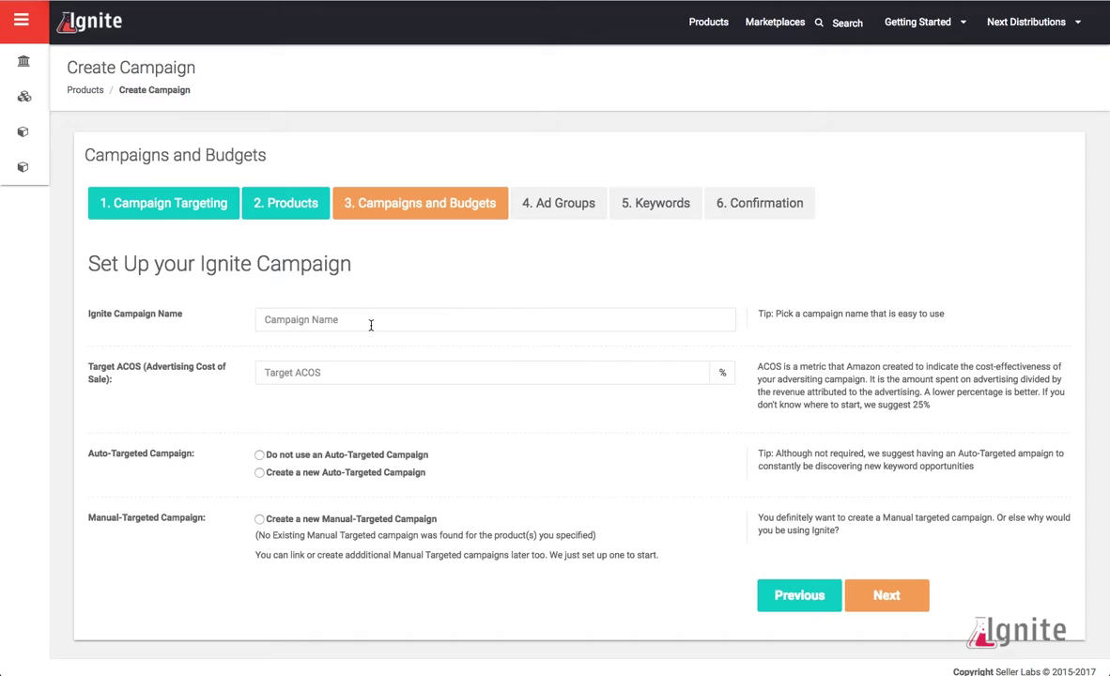
Name the campaign 'Apple Slicer - test', set target ACOS to 25%, and skip auto-targeting
{"action": "left_click", "coordinate": [371, 325]}
{"action": "type", "text": "A"}
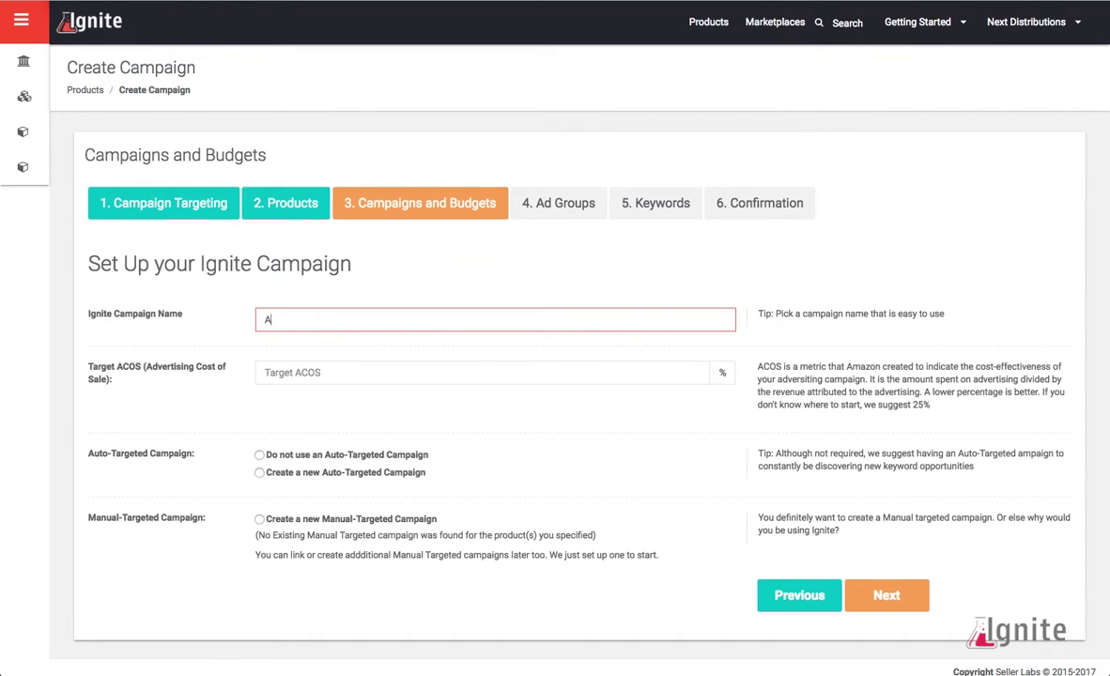
{"action": "type", "text": "pple Slicer - test"}
{"action": "left_click", "coordinate": [311, 372]}
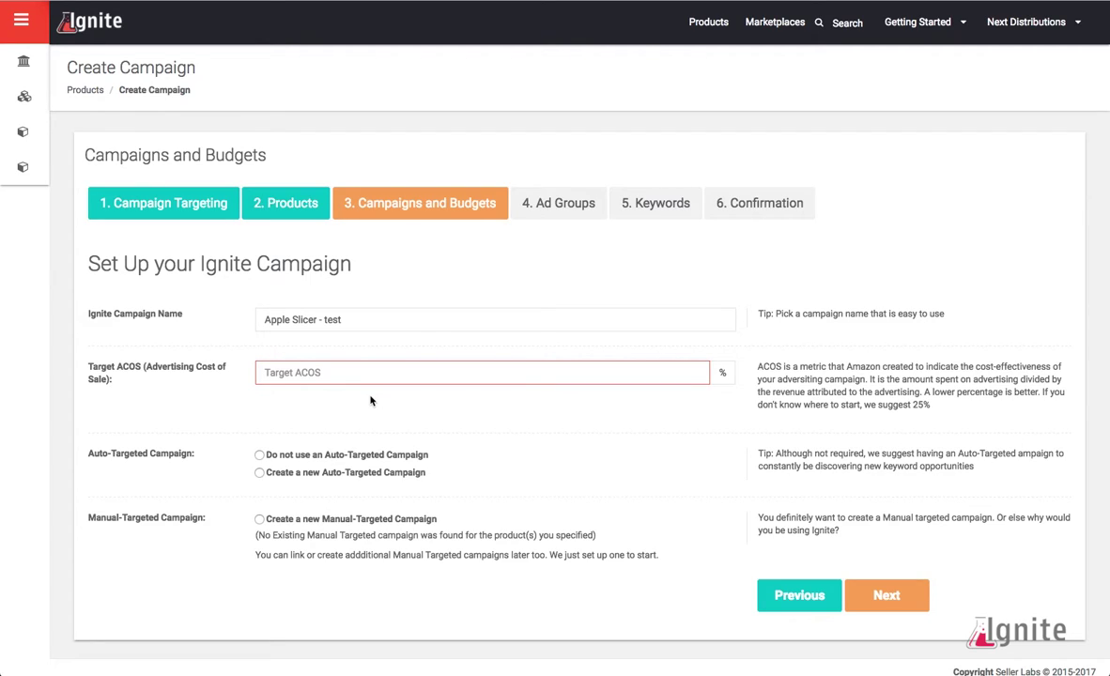
{"action": "type", "text": "25"}
{"action": "left_click", "coordinate": [259, 456]}
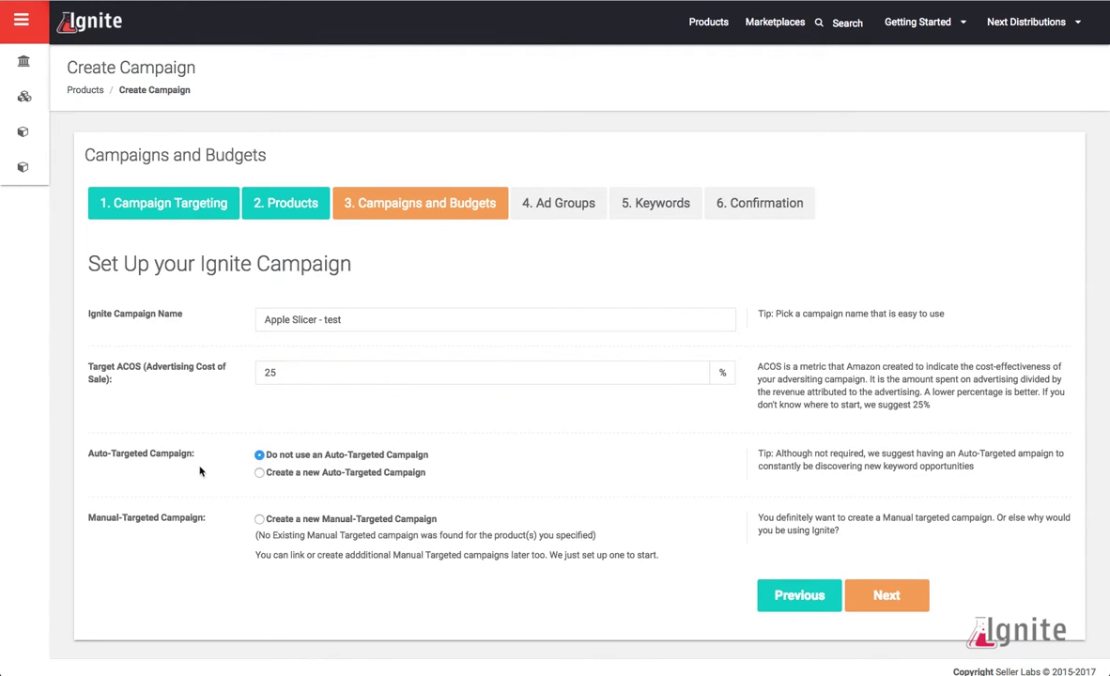
{"action": "scroll", "coordinate": [200, 471], "scroll_direction": "down", "scroll_amount": 1}
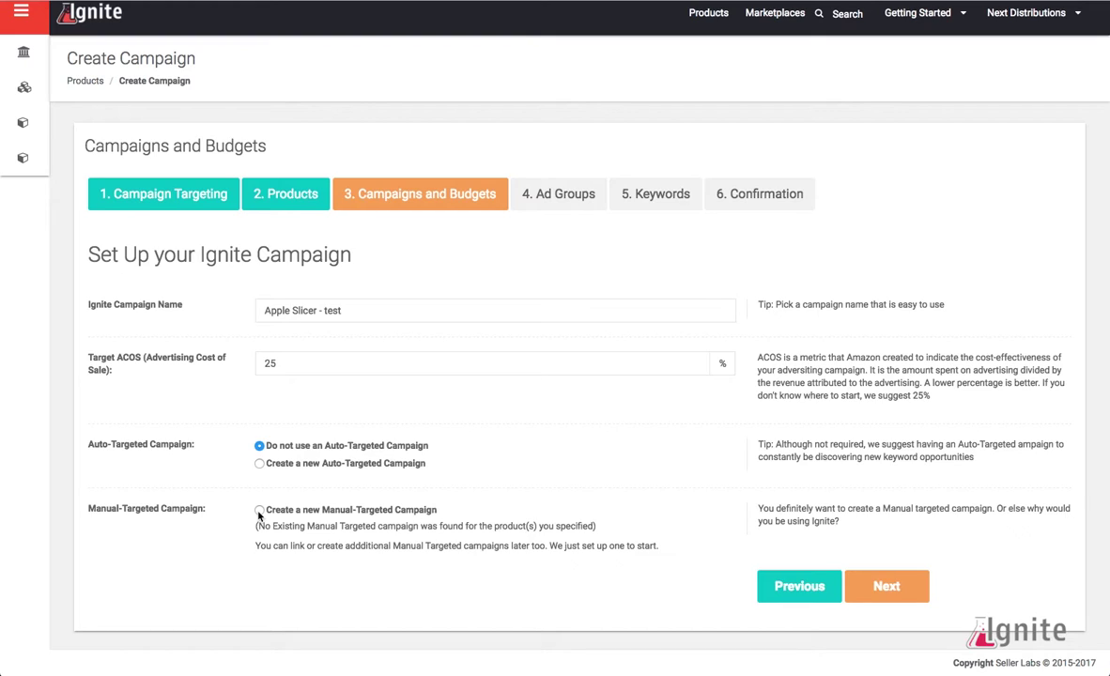
Choose 'Create a new Manual-Targeted Campaign' and give it a 10 dollar daily budget
{"action": "left_click", "coordinate": [259, 511]}
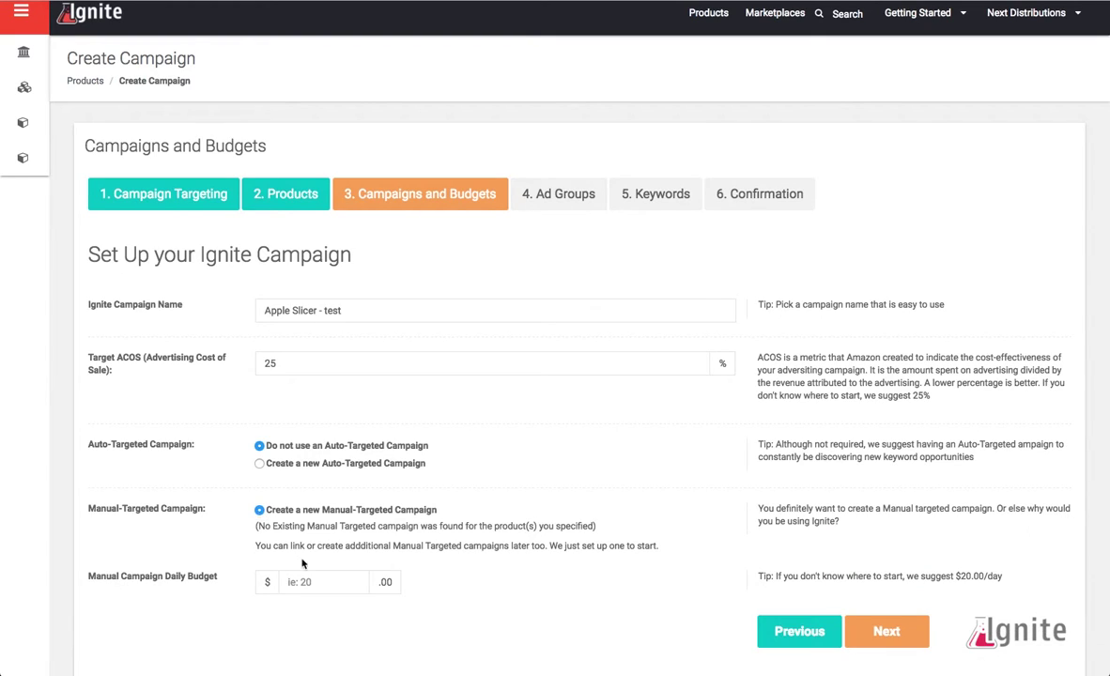
{"action": "left_click", "coordinate": [308, 581]}
{"action": "type", "text": "10"}
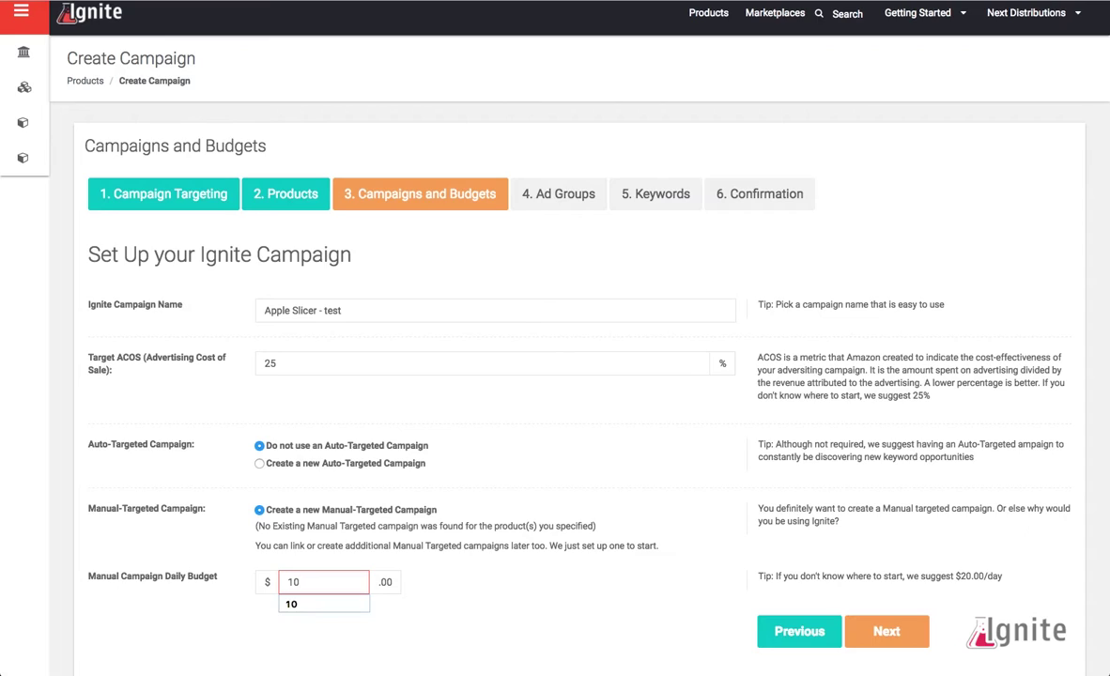
{"action": "left_click", "coordinate": [441, 566]}
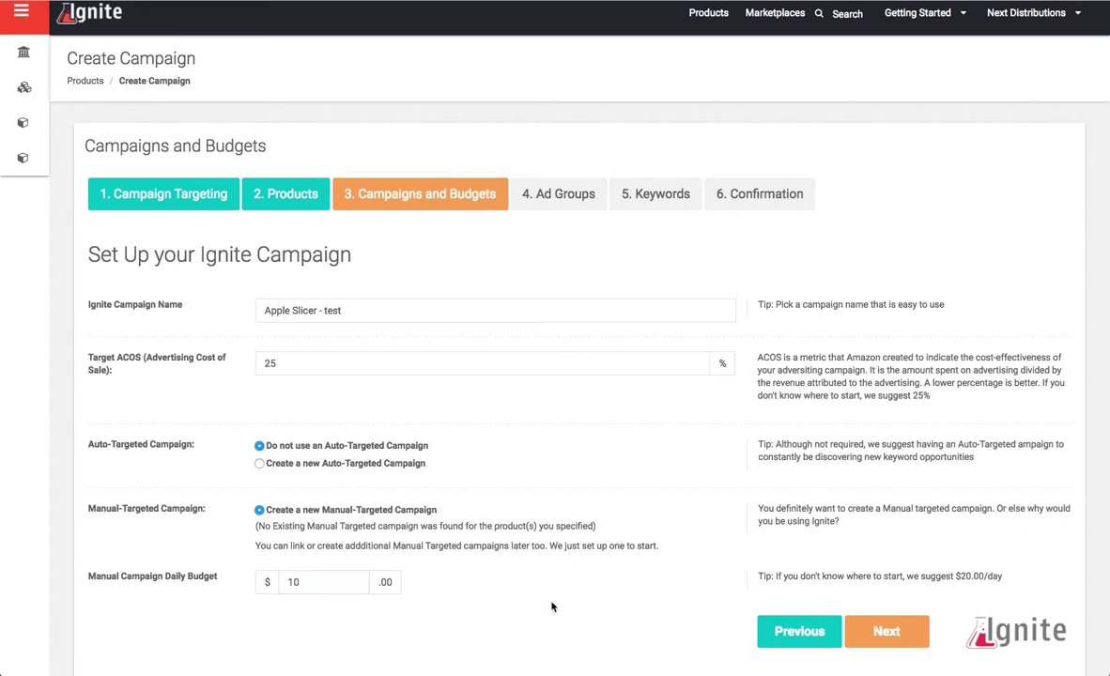
Keep Ignite Suggested Ad Groups with a .50 default bid and move on to keywords
{"action": "left_click", "coordinate": [886, 632]}
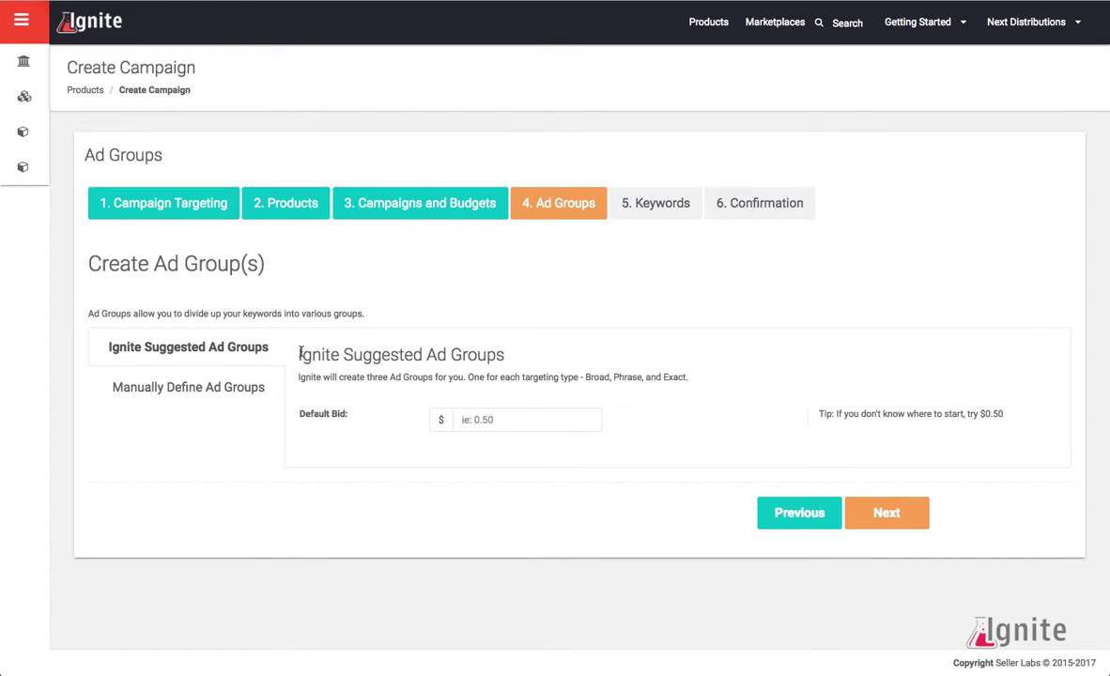
{"action": "left_click_drag", "start_coordinate": [299, 353], "coordinate": [692, 376]}
{"action": "left_click", "coordinate": [495, 349]}
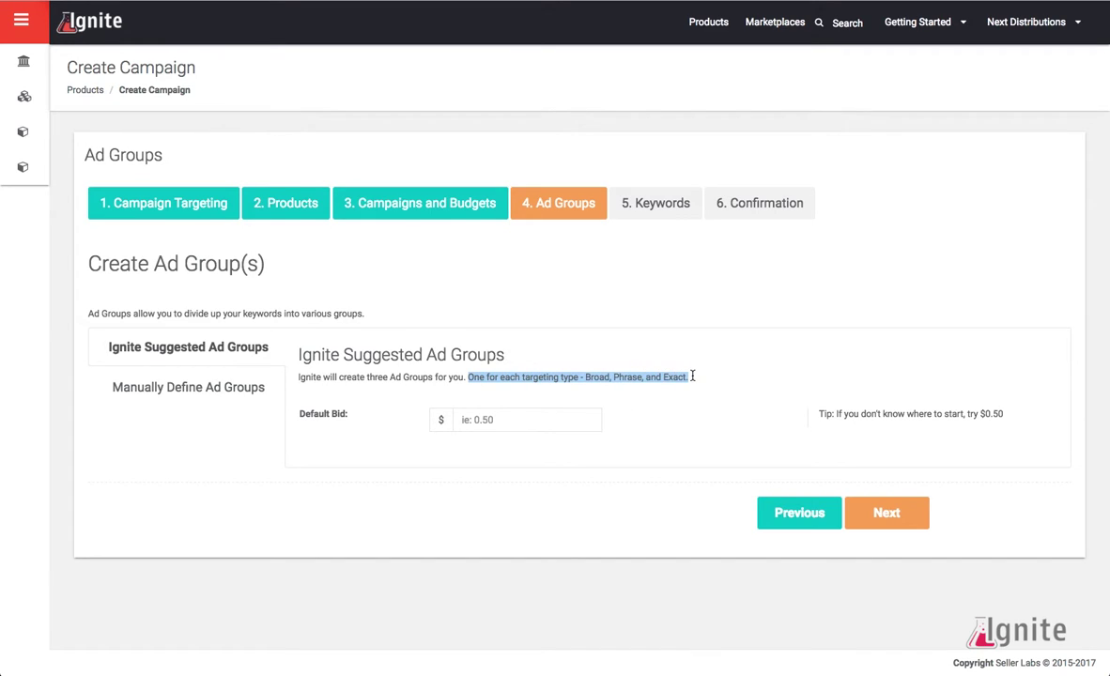
{"action": "left_click", "coordinate": [172, 393]}
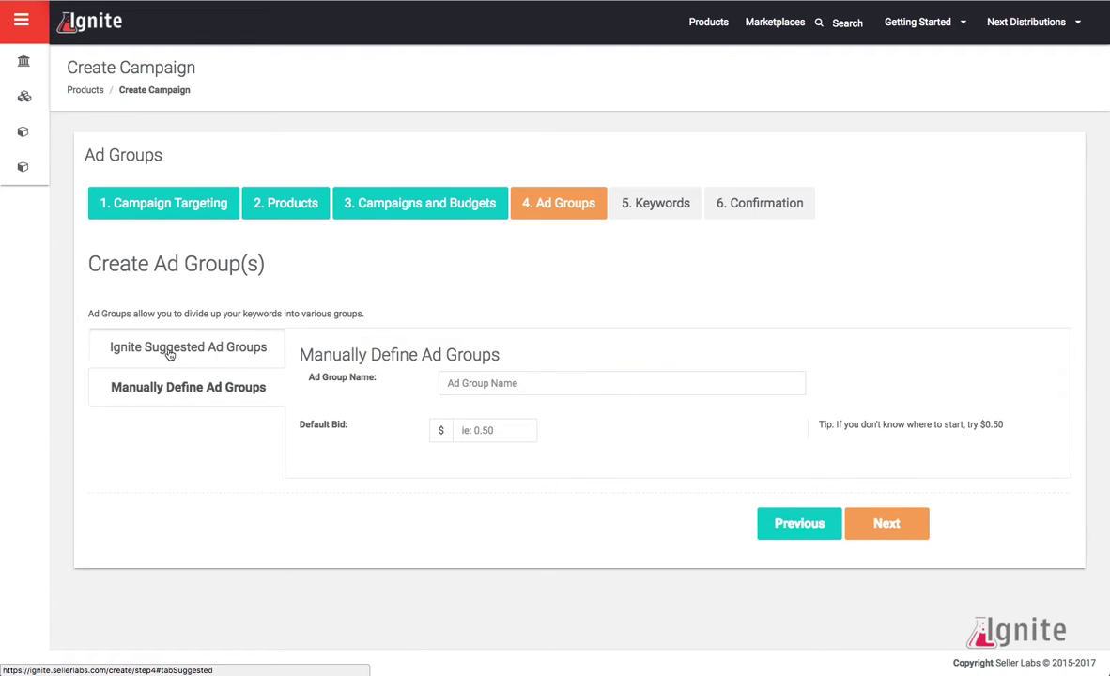
{"action": "left_click", "coordinate": [170, 350]}
{"action": "left_click", "coordinate": [486, 421]}
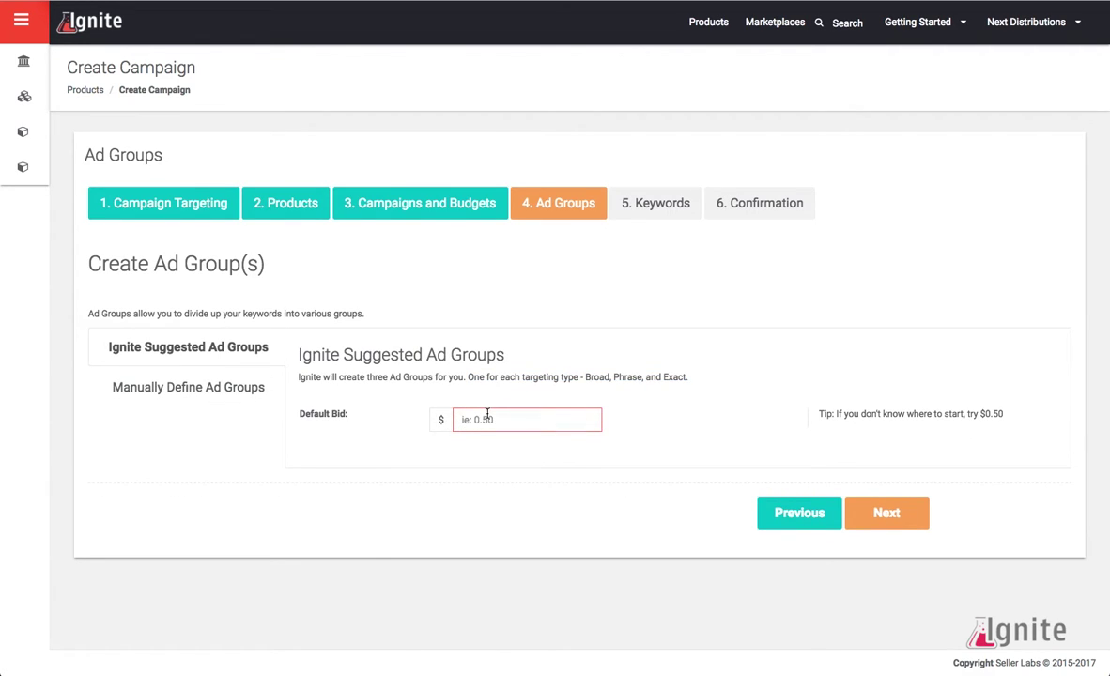
{"action": "type", "text": ".50"}
{"action": "left_click", "coordinate": [899, 514]}
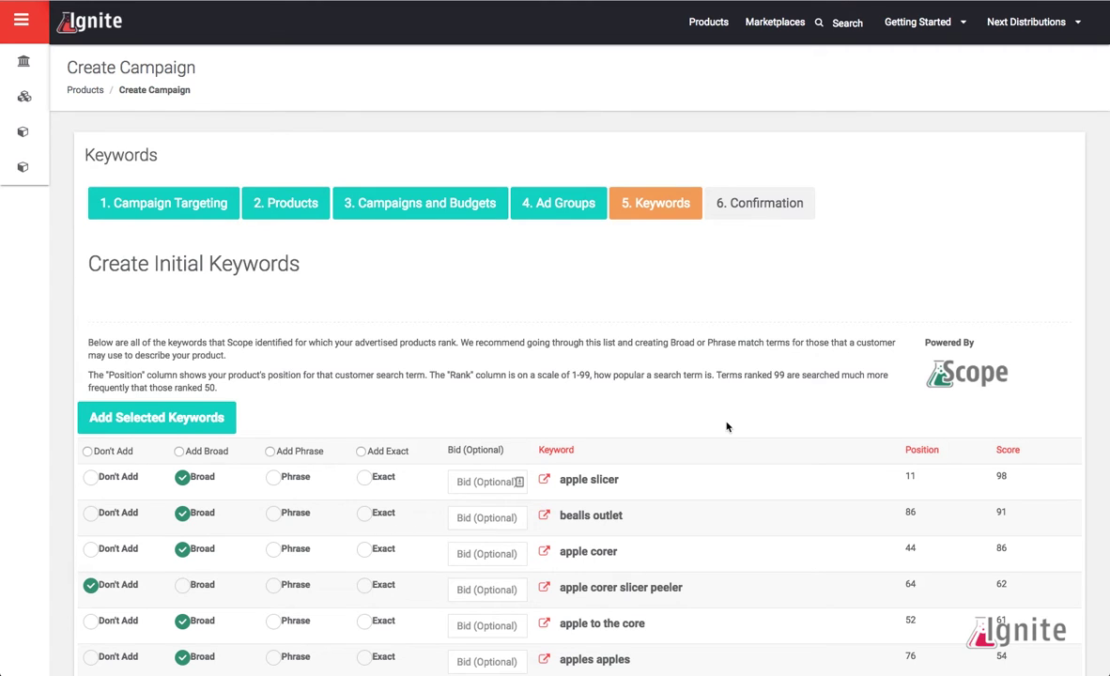
{"action": "scroll", "coordinate": [726, 427], "scroll_direction": "down", "scroll_amount": 5}
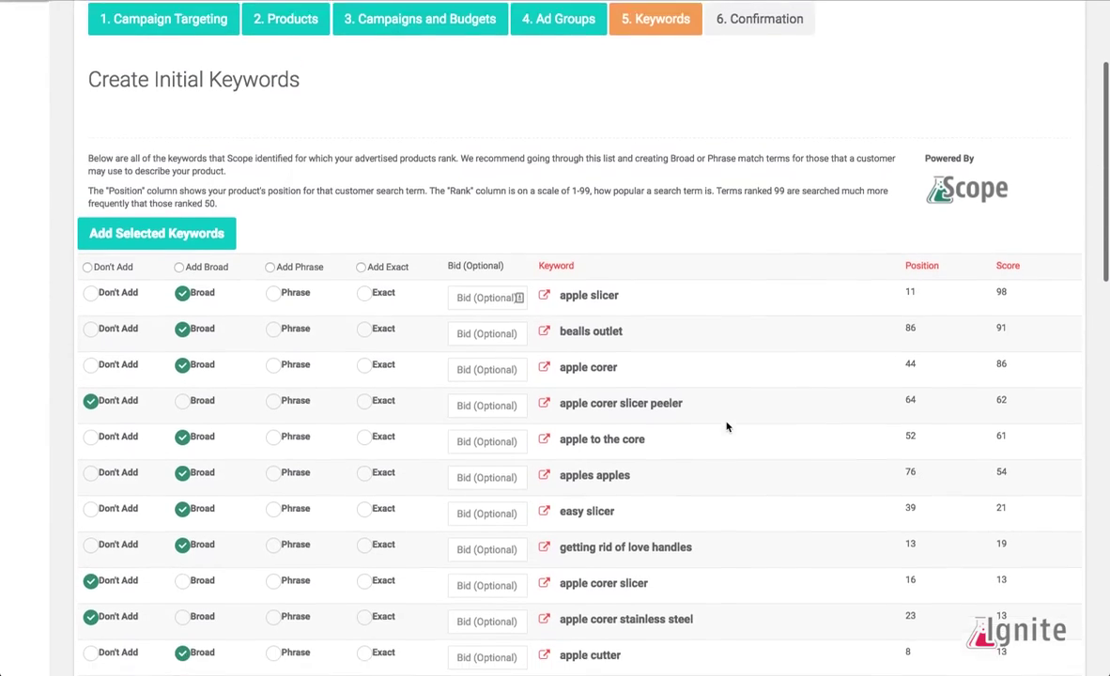
{"action": "scroll", "coordinate": [726, 427], "scroll_direction": "down", "scroll_amount": 1}
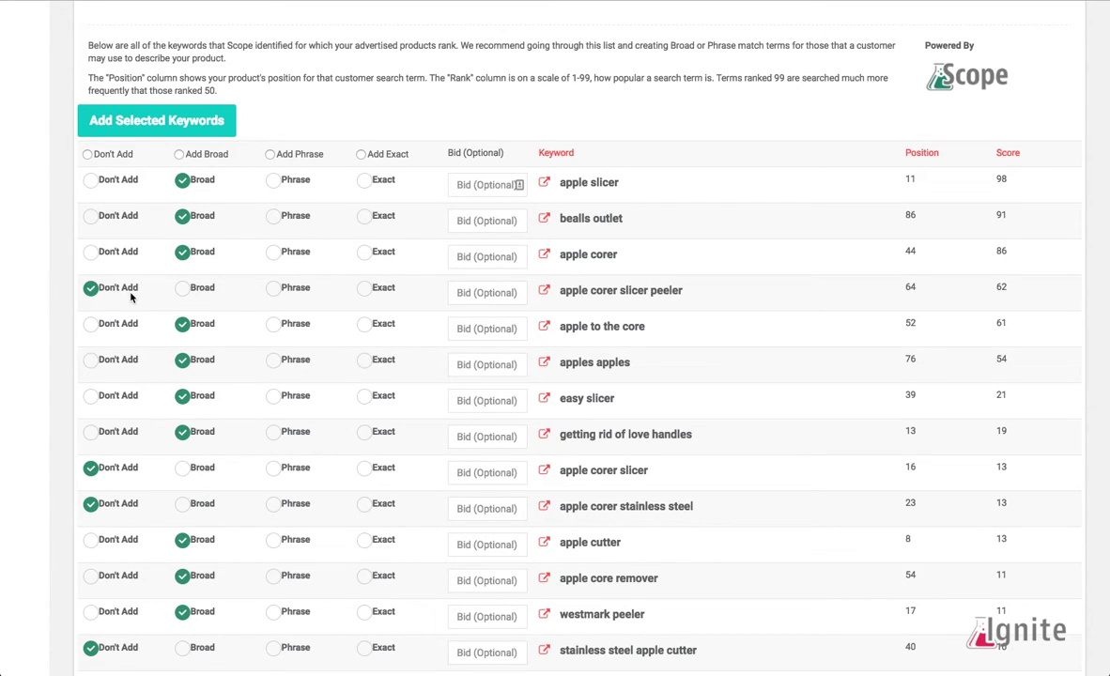
{"action": "scroll", "coordinate": [131, 297], "scroll_direction": "up", "scroll_amount": 2}
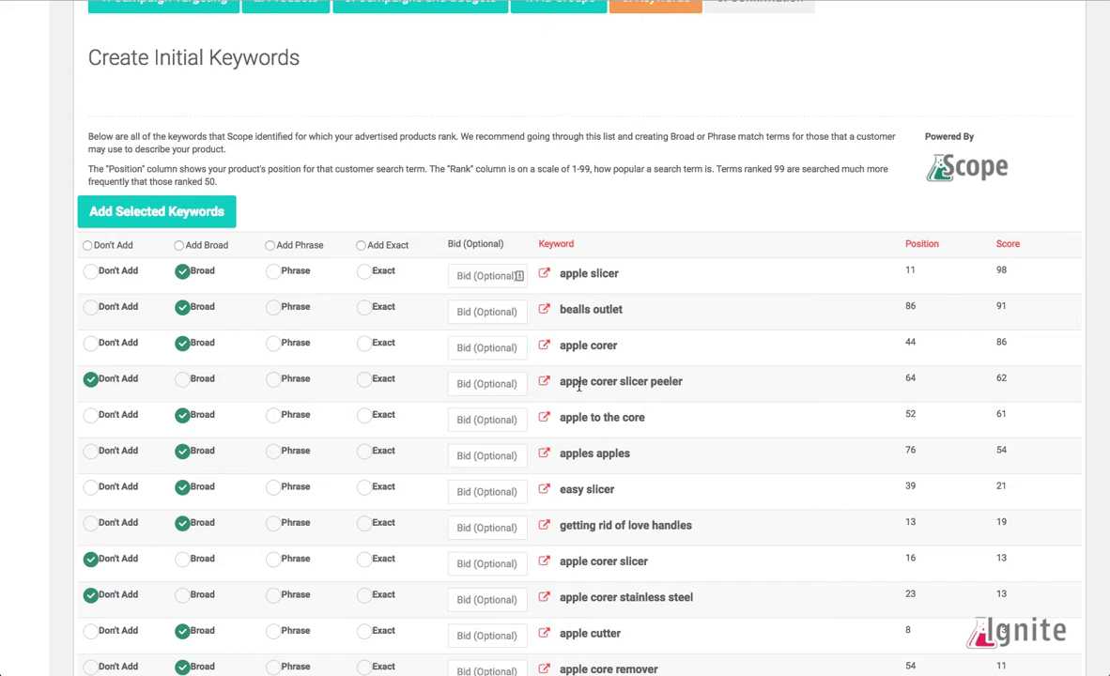
{"action": "left_click_drag", "start_coordinate": [556, 384], "coordinate": [688, 382]}
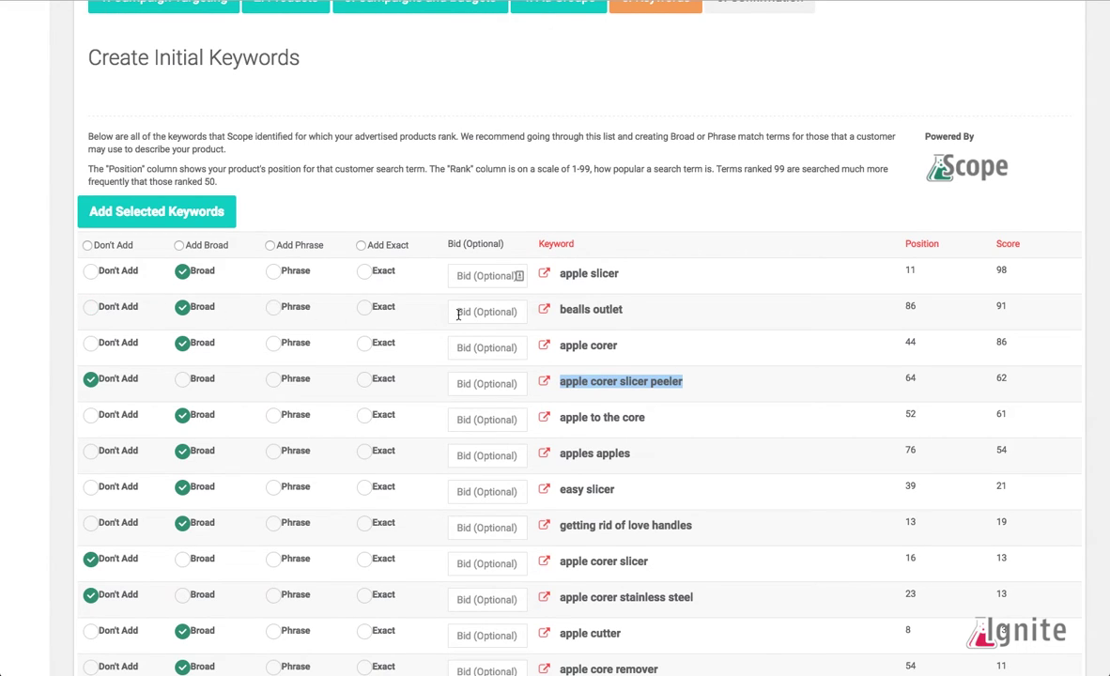
Scroll through the Broad keyword table and add the selected keywords
{"action": "scroll", "coordinate": [554, 383], "scroll_direction": "down", "scroll_amount": 5}
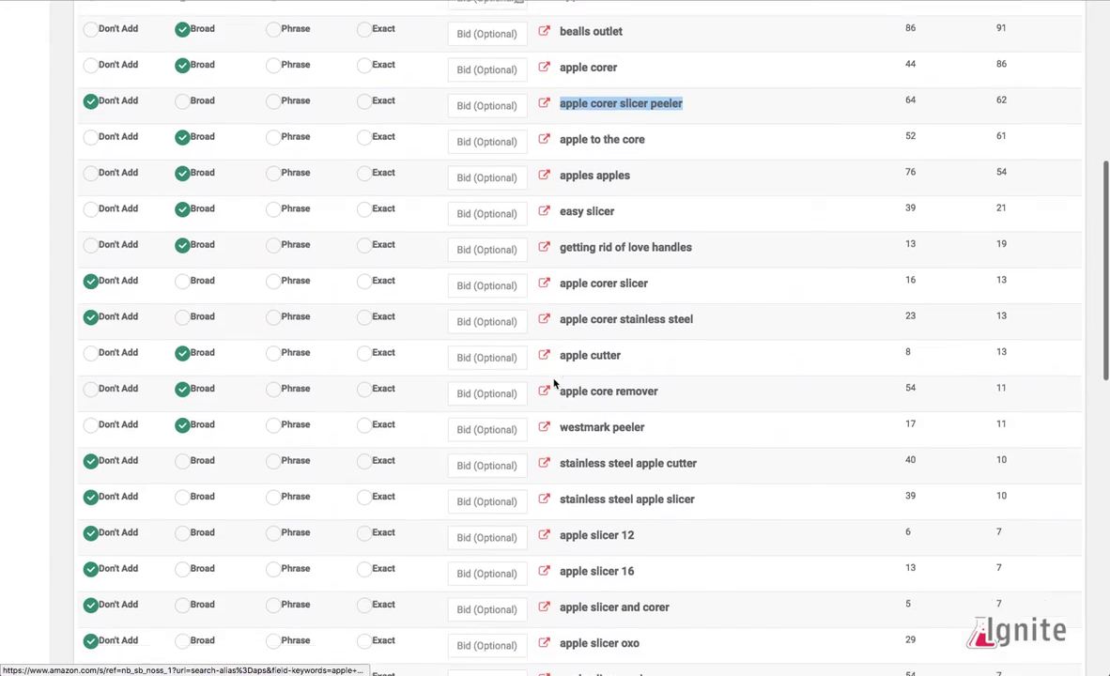
{"action": "scroll", "coordinate": [554, 383], "scroll_direction": "down", "scroll_amount": 2}
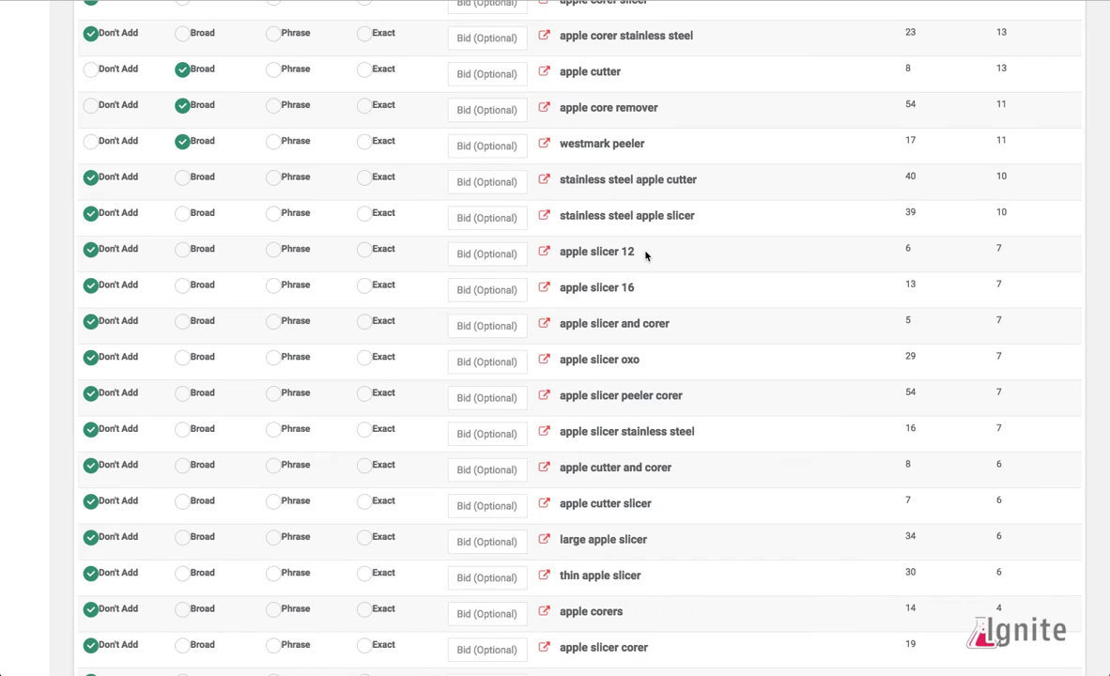
{"action": "scroll", "coordinate": [649, 291], "scroll_direction": "down", "scroll_amount": 5}
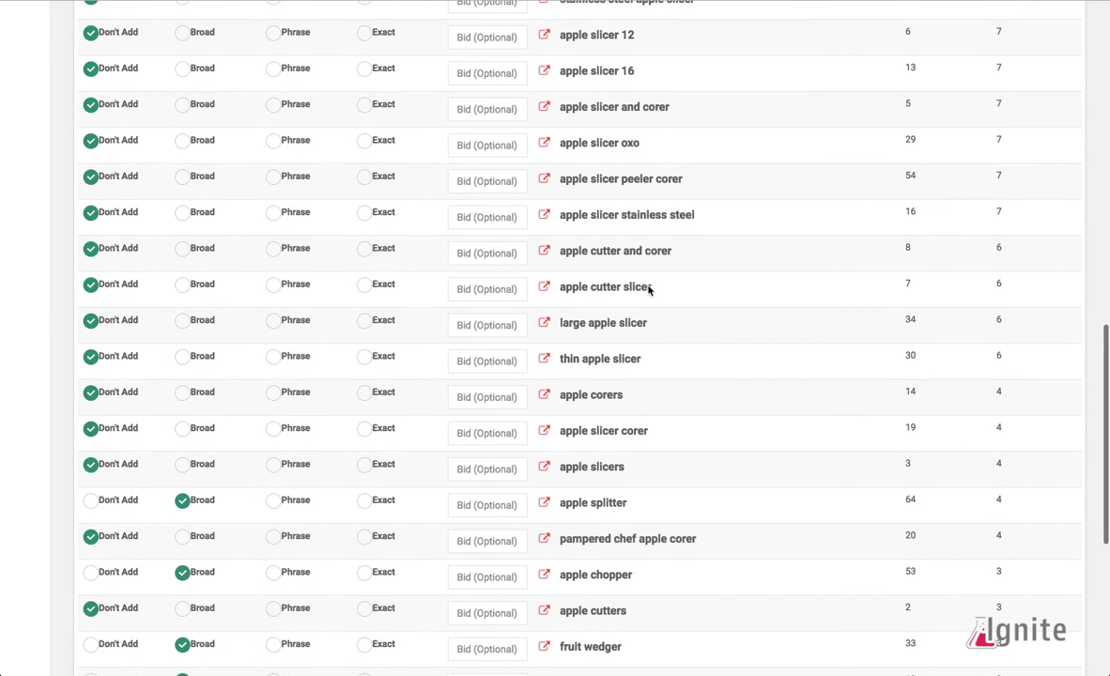
{"action": "scroll", "coordinate": [648, 290], "scroll_direction": "down", "scroll_amount": 3}
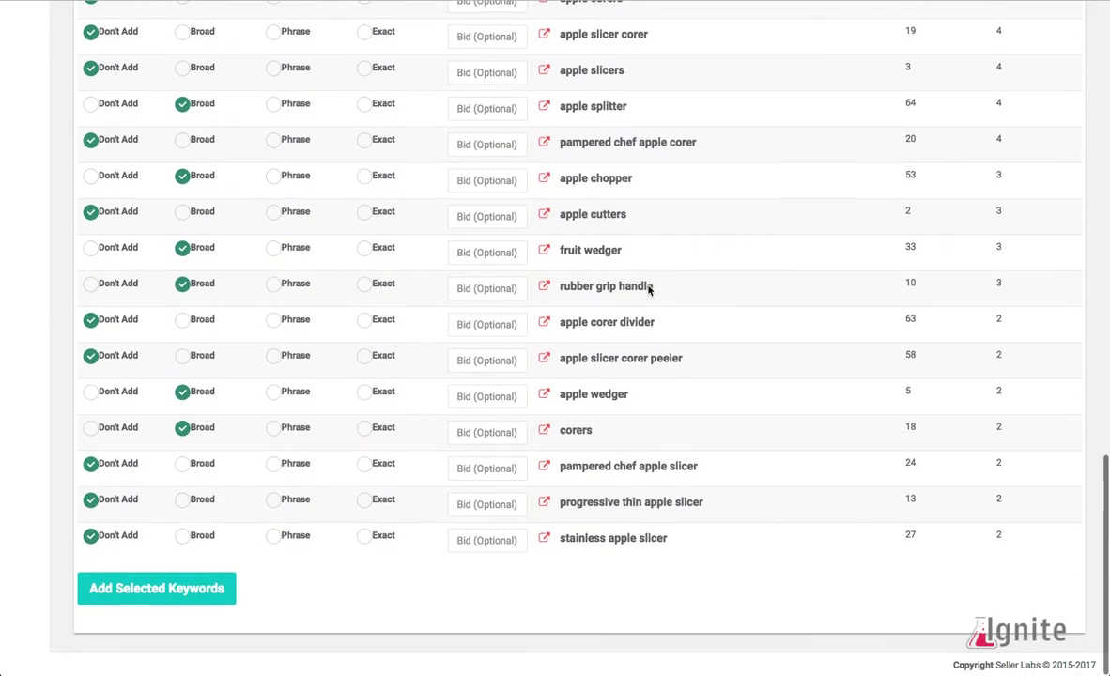
{"action": "scroll", "coordinate": [648, 290], "scroll_direction": "up", "scroll_amount": 1}
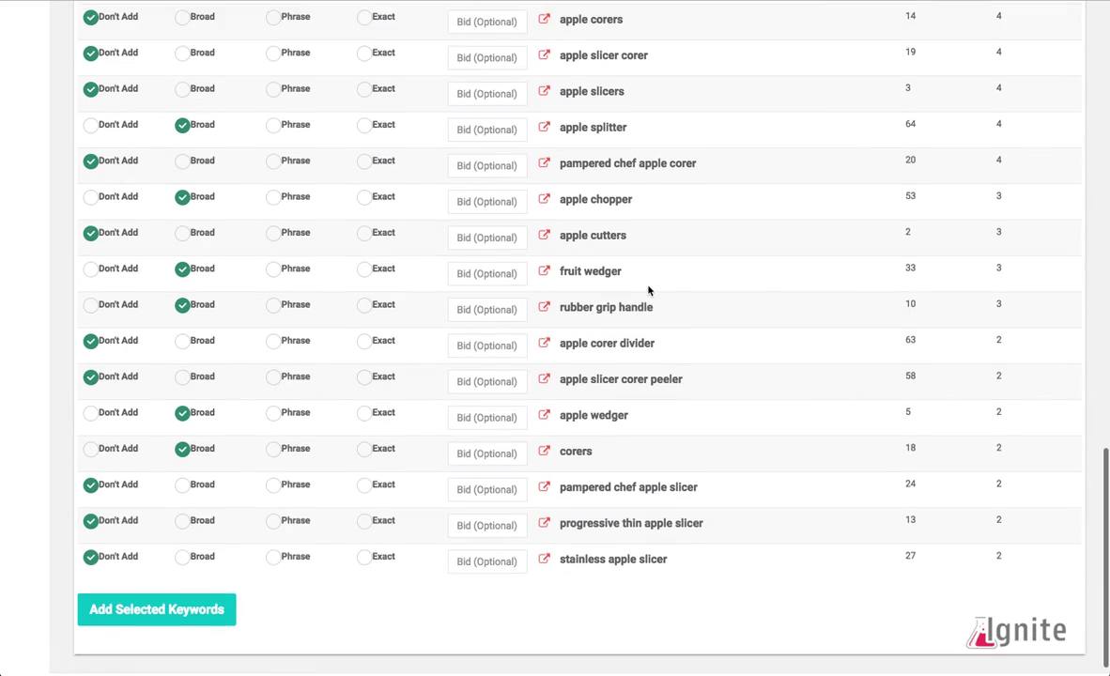
{"action": "scroll", "coordinate": [648, 290], "scroll_direction": "down", "scroll_amount": 1}
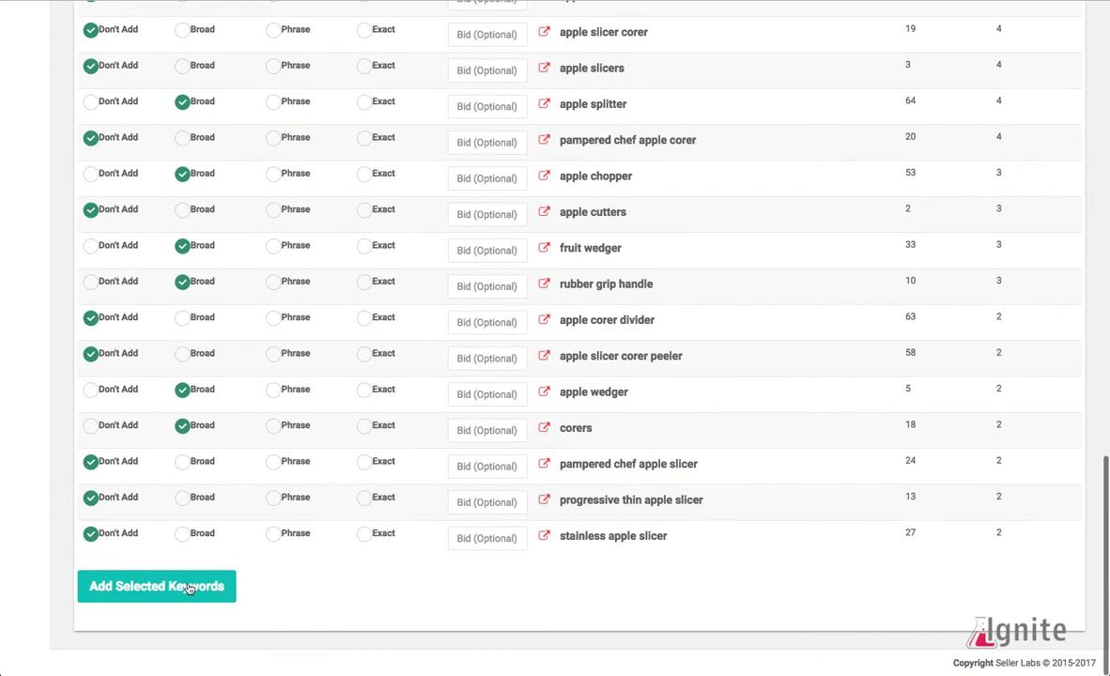
{"action": "left_click", "coordinate": [189, 587]}
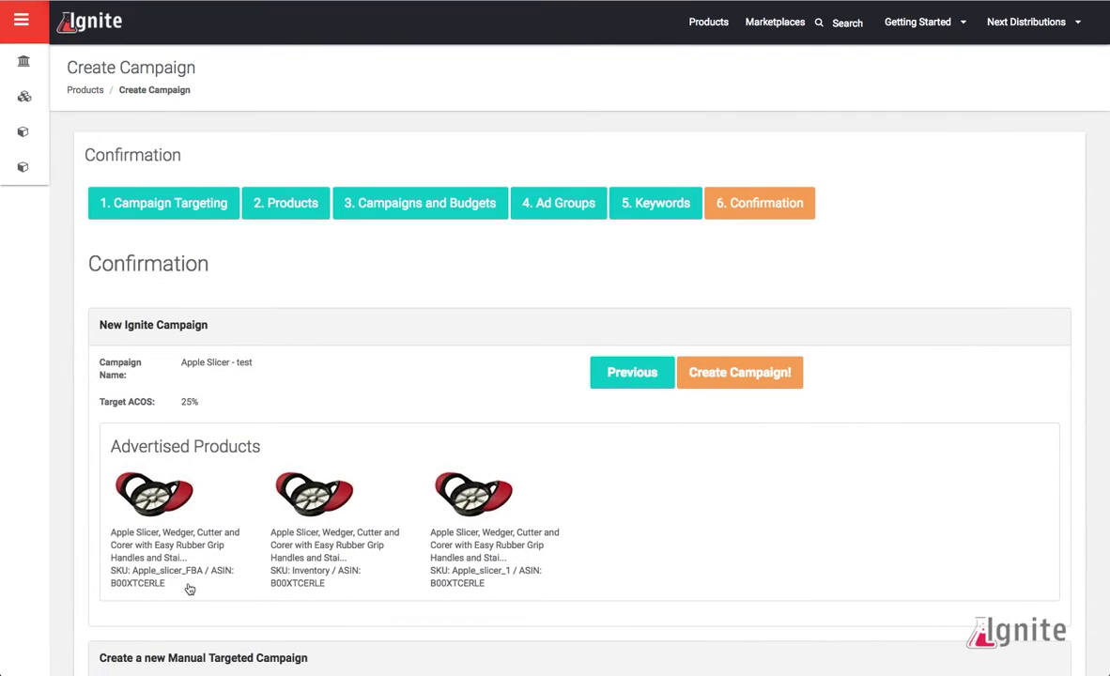
Review the $10.00 budget, $0.50 bid and 16 broad keywords, then create the campaign
{"action": "scroll", "coordinate": [429, 399], "scroll_direction": "down", "scroll_amount": 2}
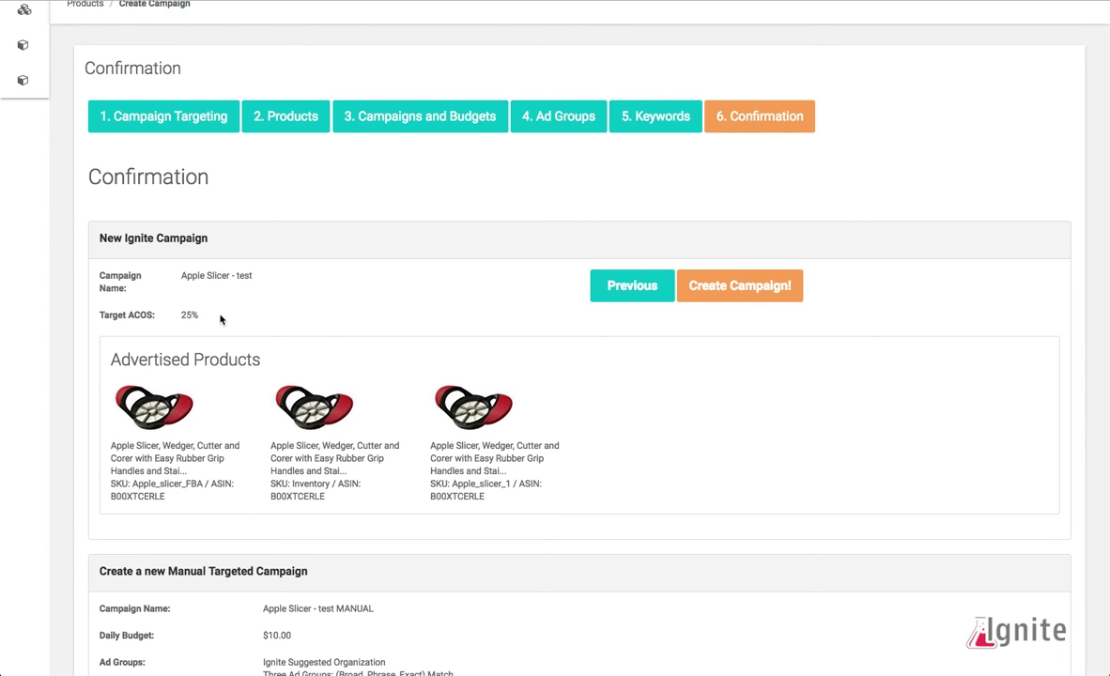
{"action": "scroll", "coordinate": [221, 319], "scroll_direction": "down", "scroll_amount": 3}
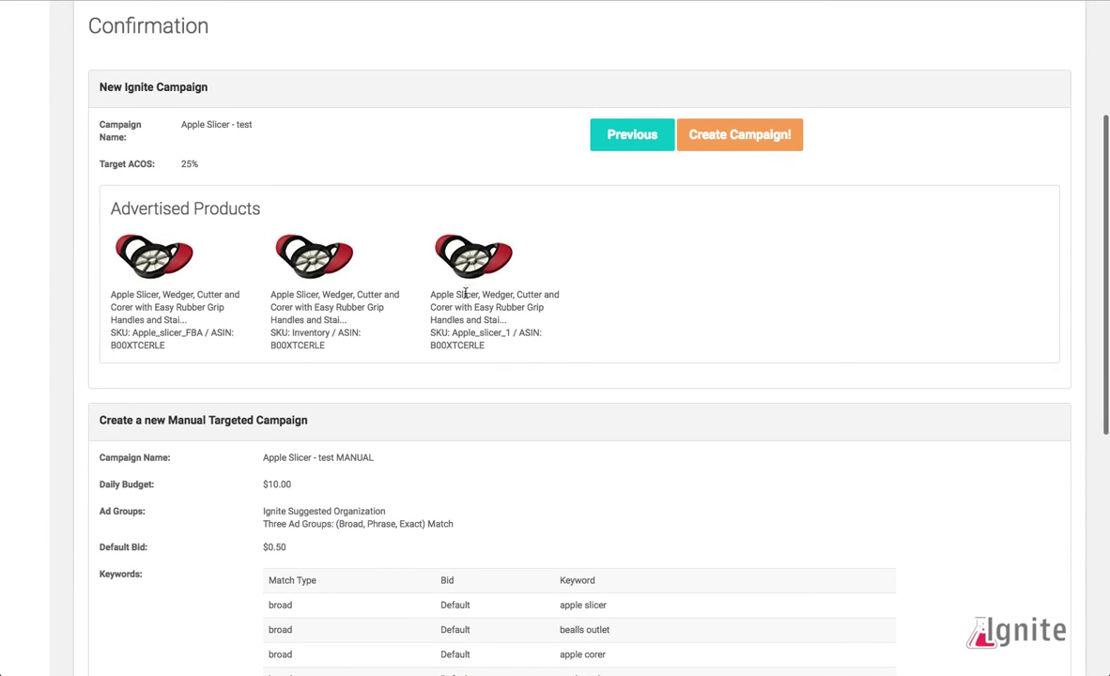
{"action": "scroll", "coordinate": [465, 294], "scroll_direction": "down", "scroll_amount": 3}
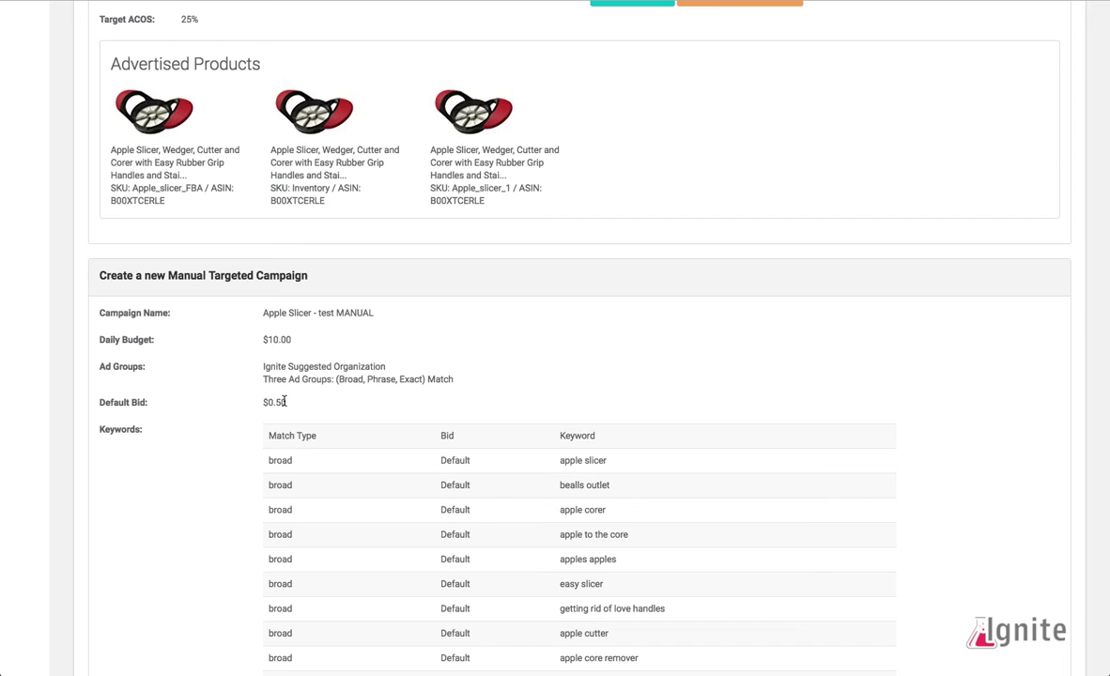
{"action": "left_click_drag", "start_coordinate": [261, 365], "coordinate": [465, 373]}
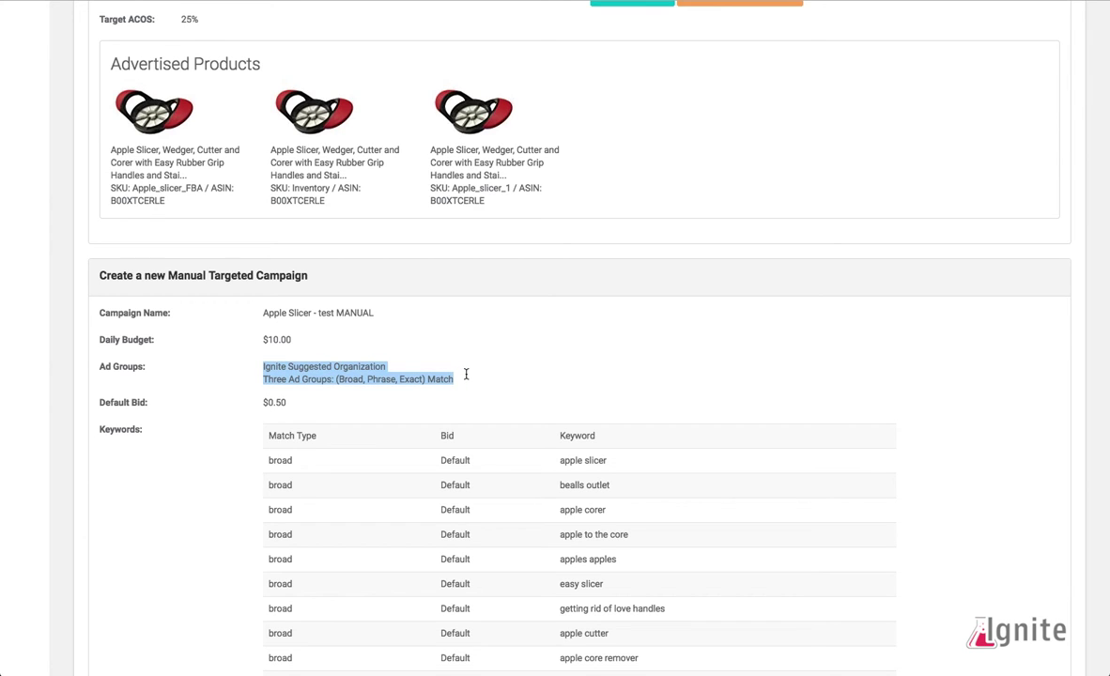
{"action": "scroll", "coordinate": [466, 374], "scroll_direction": "down", "scroll_amount": 5}
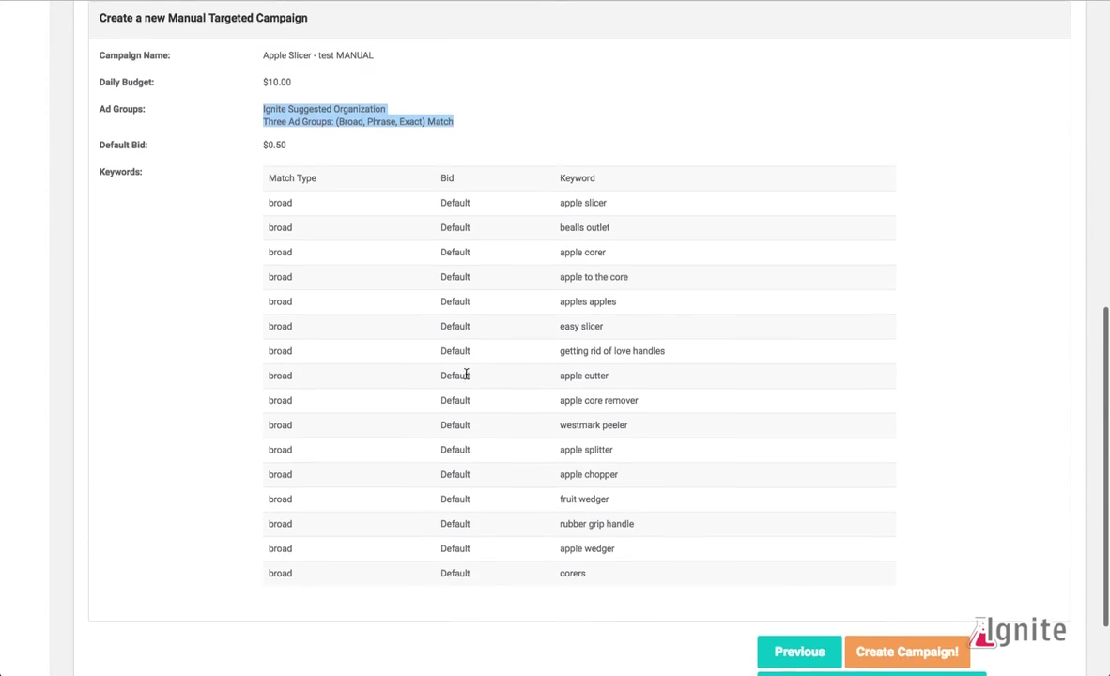
{"action": "scroll", "coordinate": [466, 373], "scroll_direction": "down", "scroll_amount": 1}
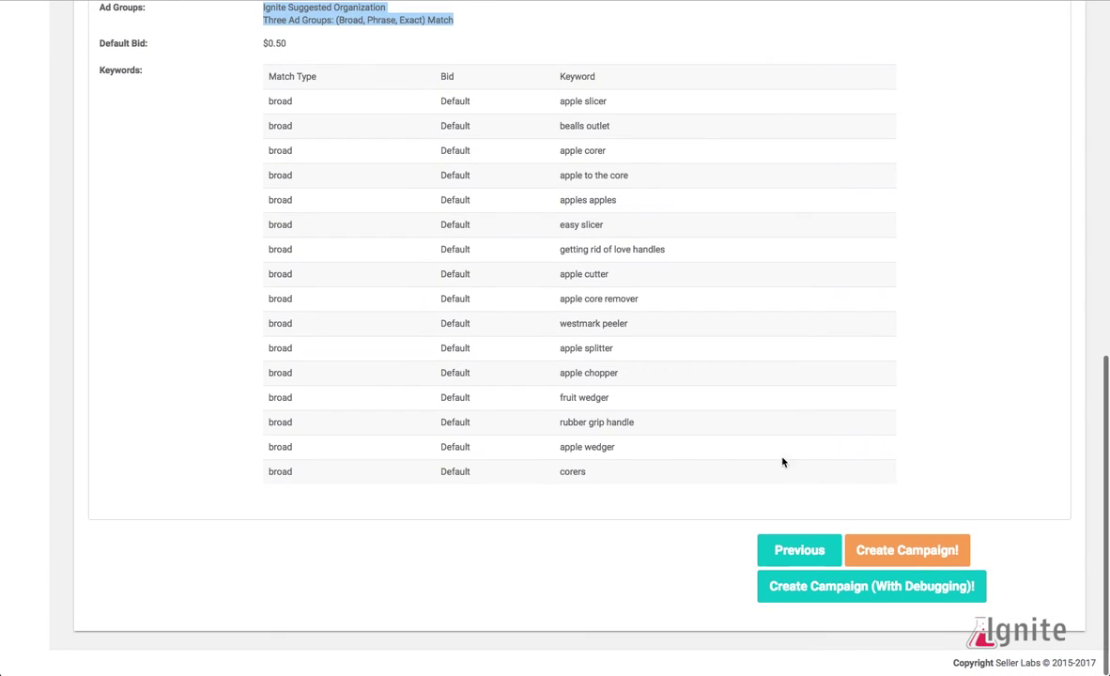
{"action": "left_click", "coordinate": [884, 551]}
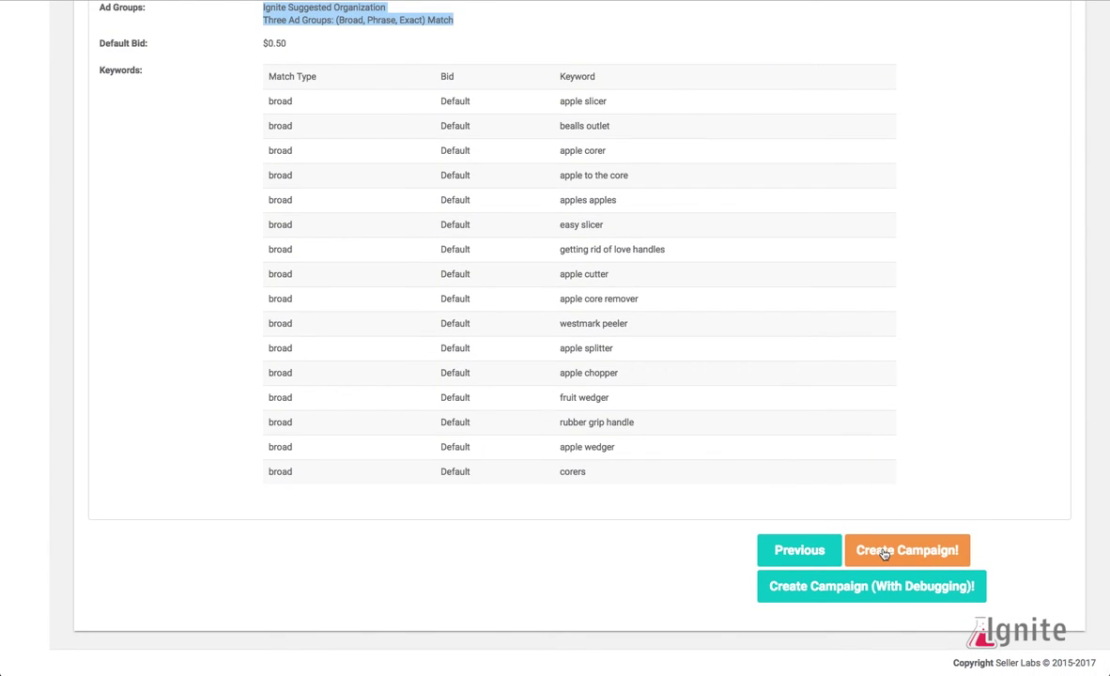